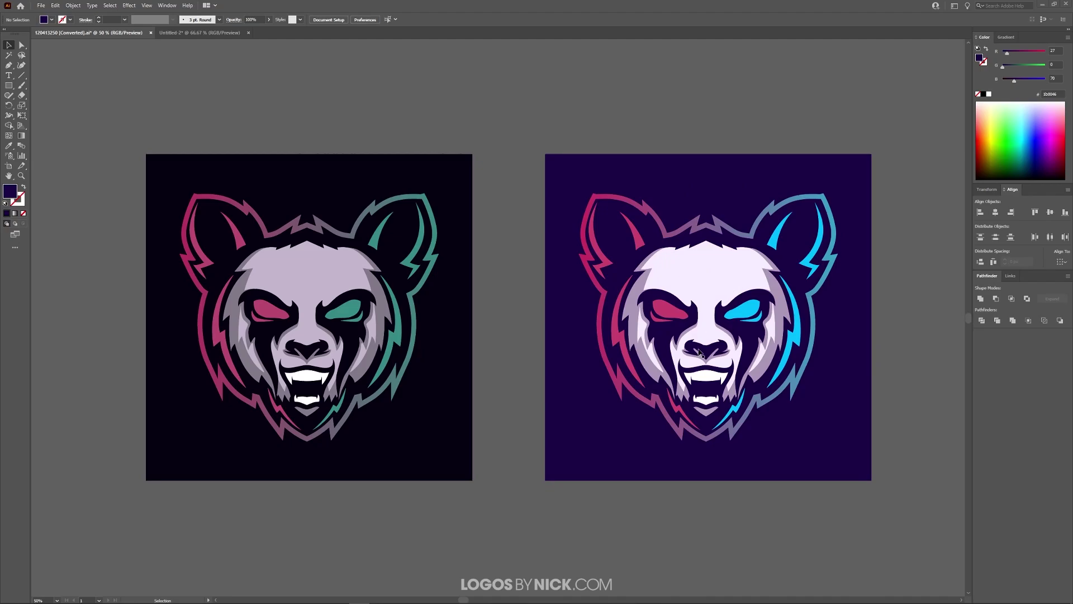
- Switch to the Untitled-2 document containing the dark panda artboard
left_click(199, 32)
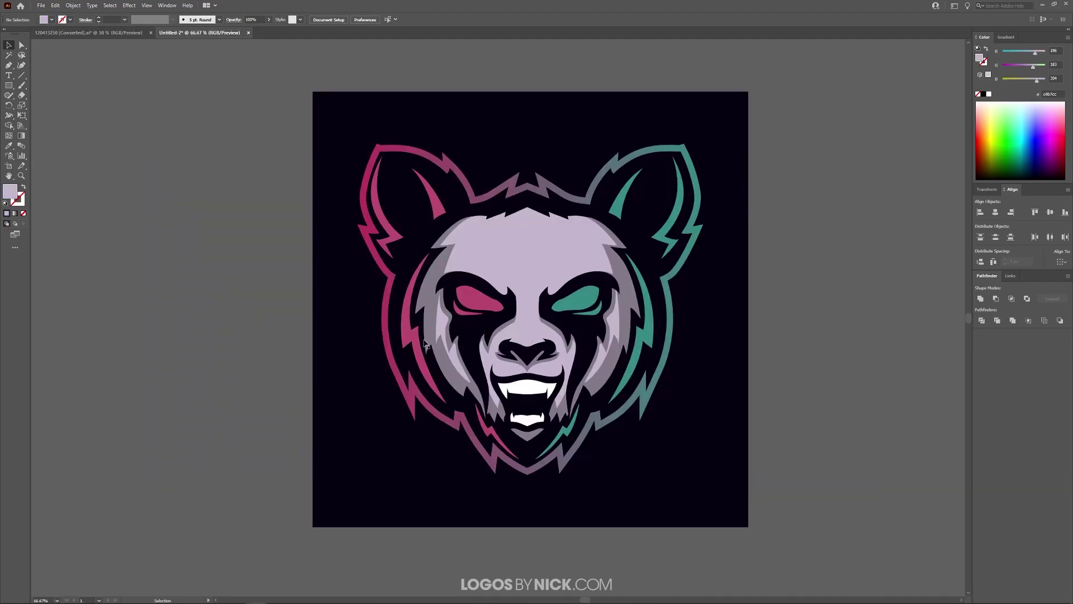
- Select the whole panda logo and open Recolor Artwork's Advanced Options beside the artwork
left_click_drag(795, 552, 253, 74)
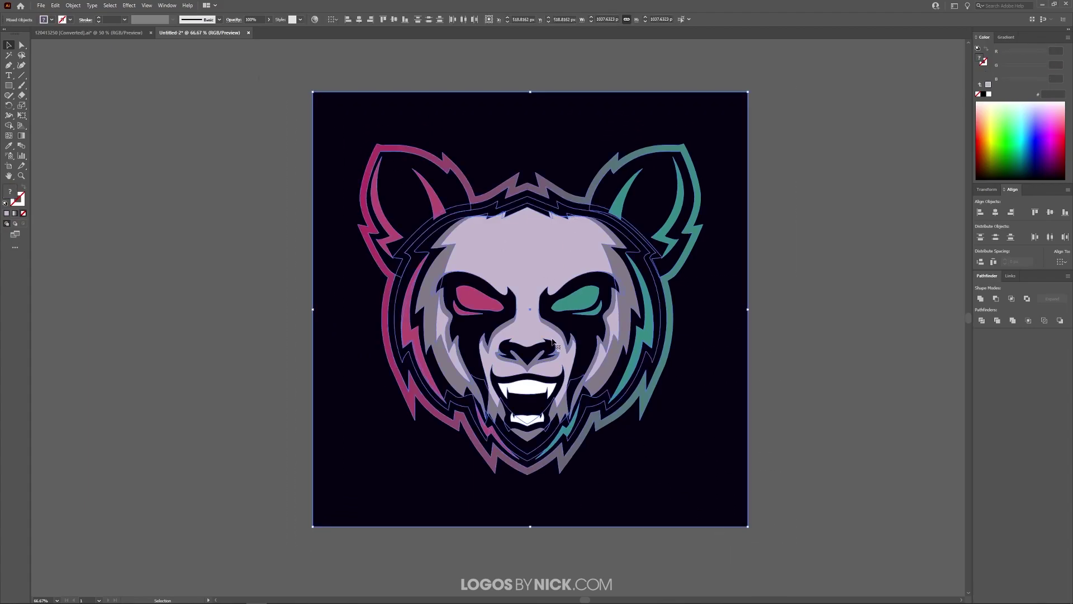
left_click(56, 6)
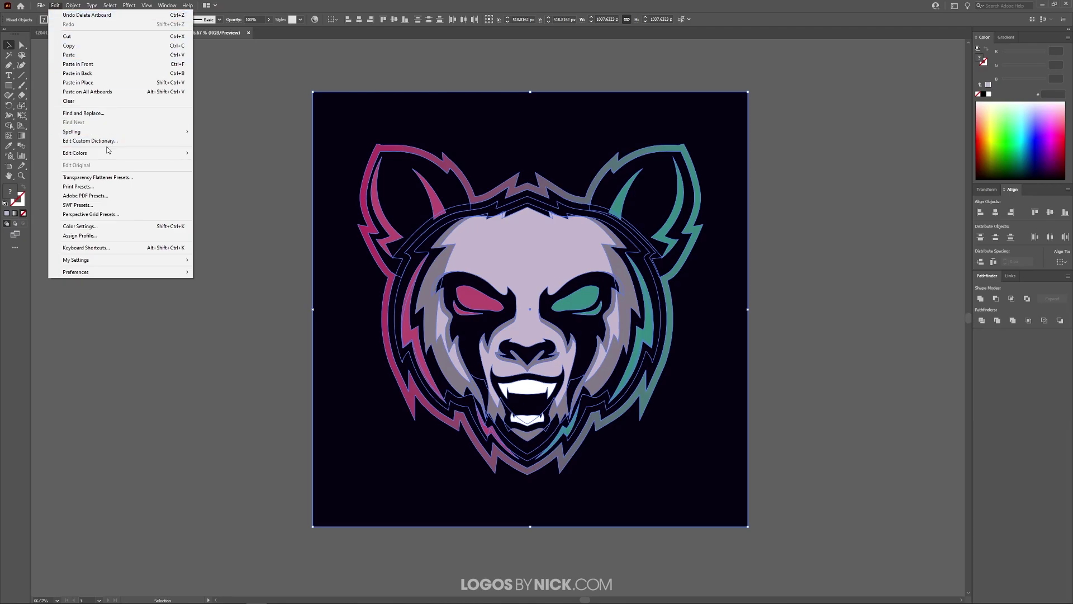
mouse_move(111, 154)
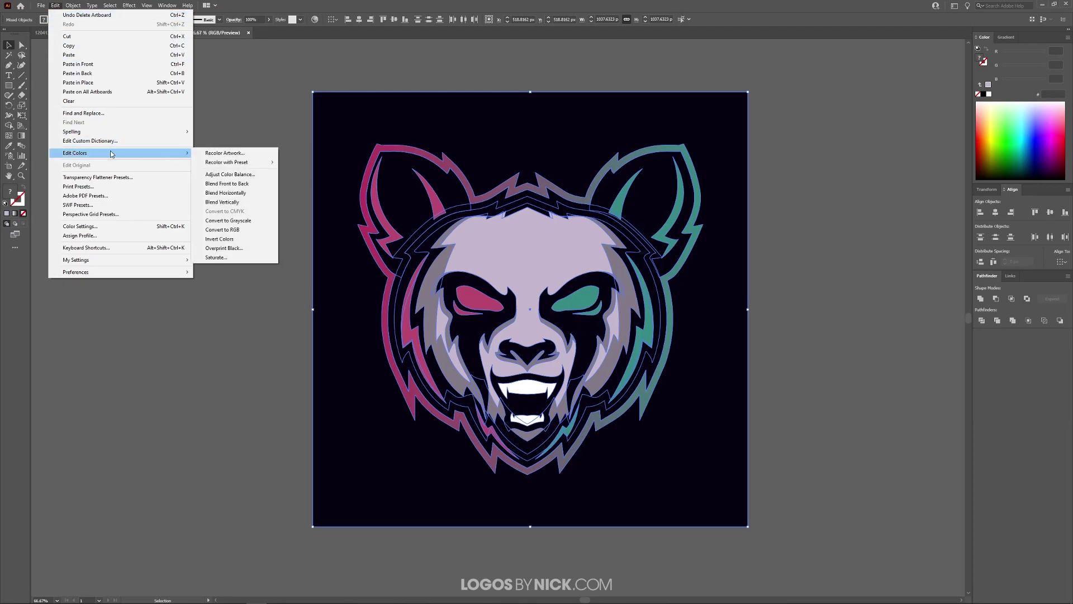
left_click(241, 155)
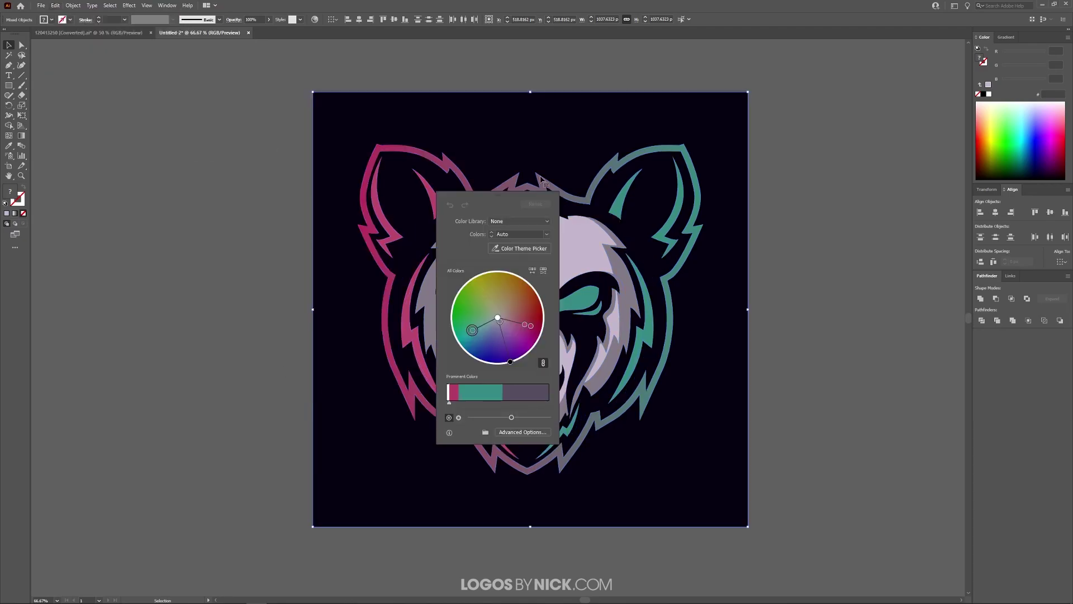
left_click_drag(487, 199, 862, 138)
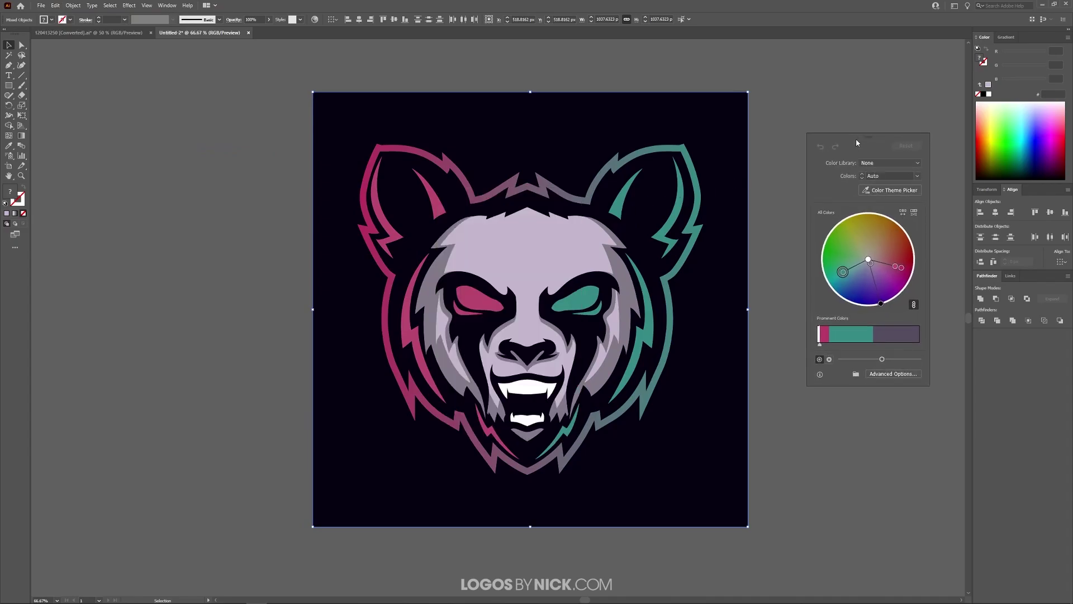
left_click(890, 374)
left_click_drag(822, 135, 939, 139)
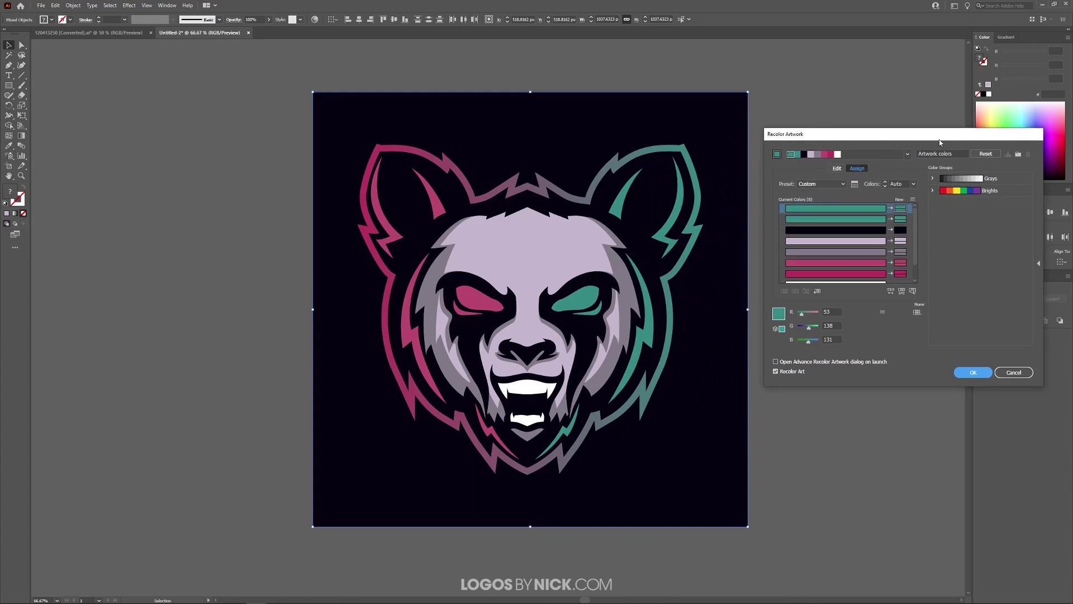
- Use Global Adjust to set Brightness 17% and Saturation 13%, then preview the original
left_click(884, 312)
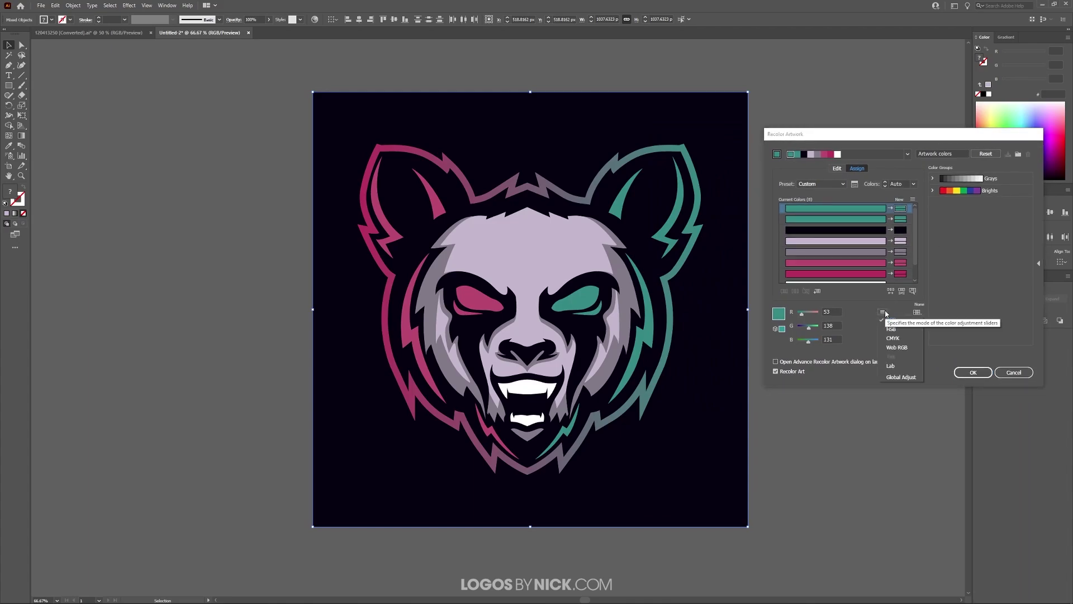
left_click(900, 378)
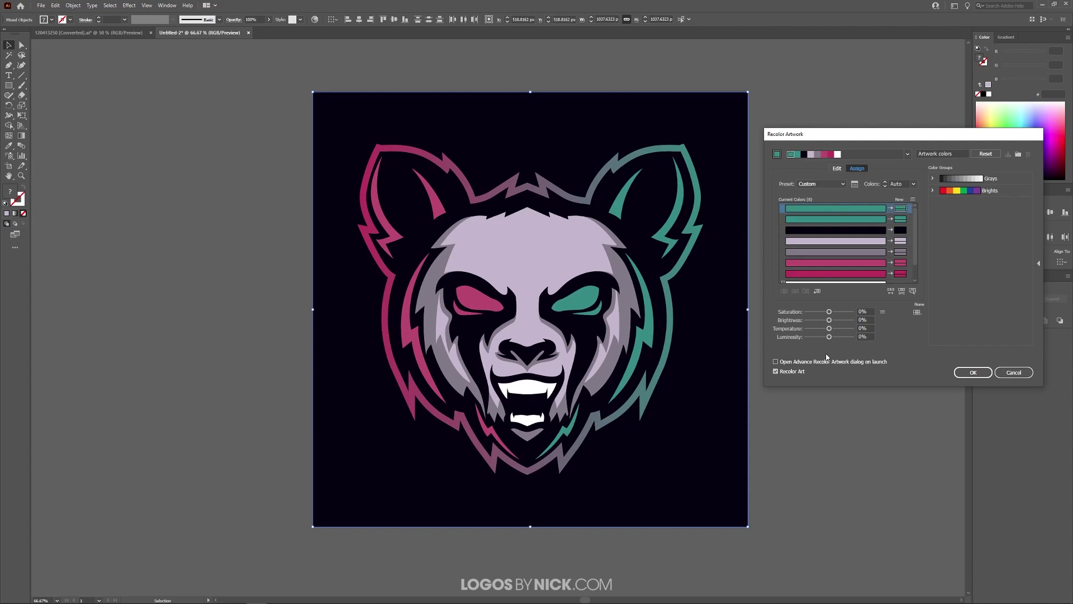
left_click_drag(829, 320, 833, 323)
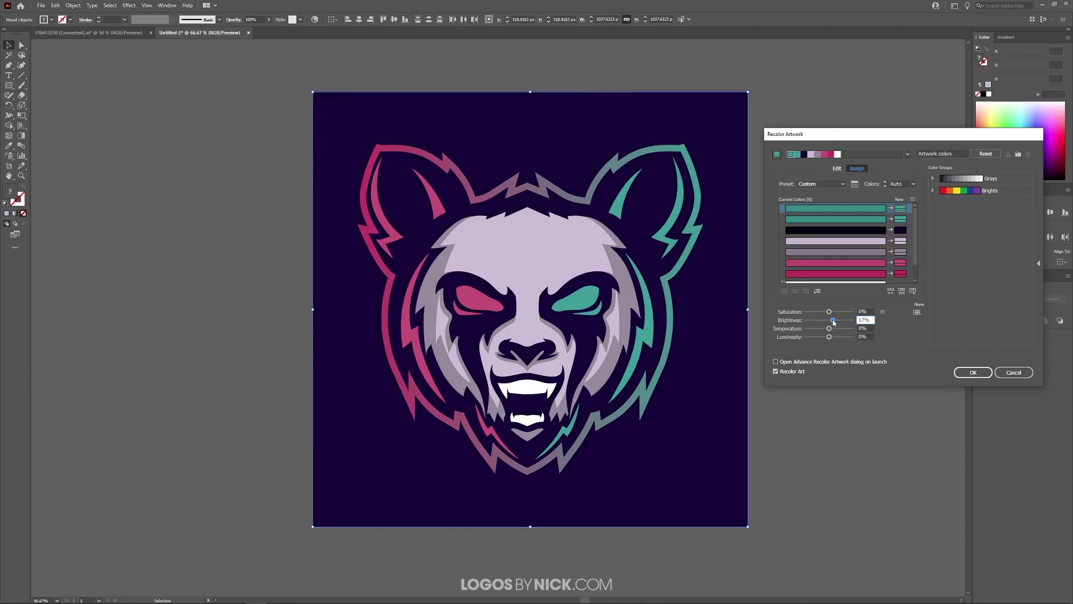
left_click_drag(829, 311, 832, 315)
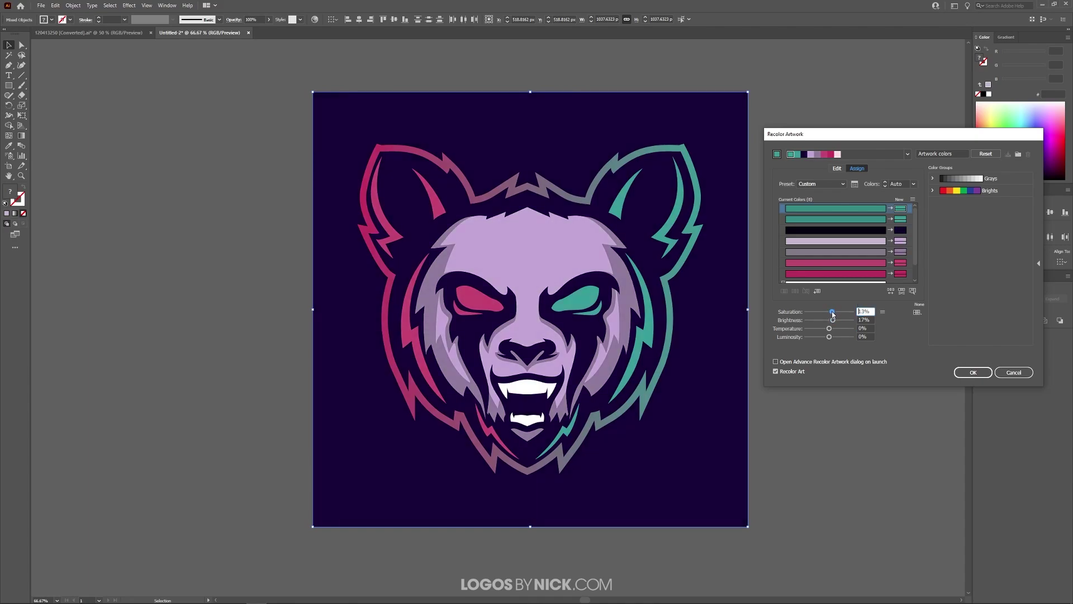
left_click(777, 372)
- Turn the recolour preview back on and raise Brightness to 21%
left_click(777, 372)
left_click(776, 371)
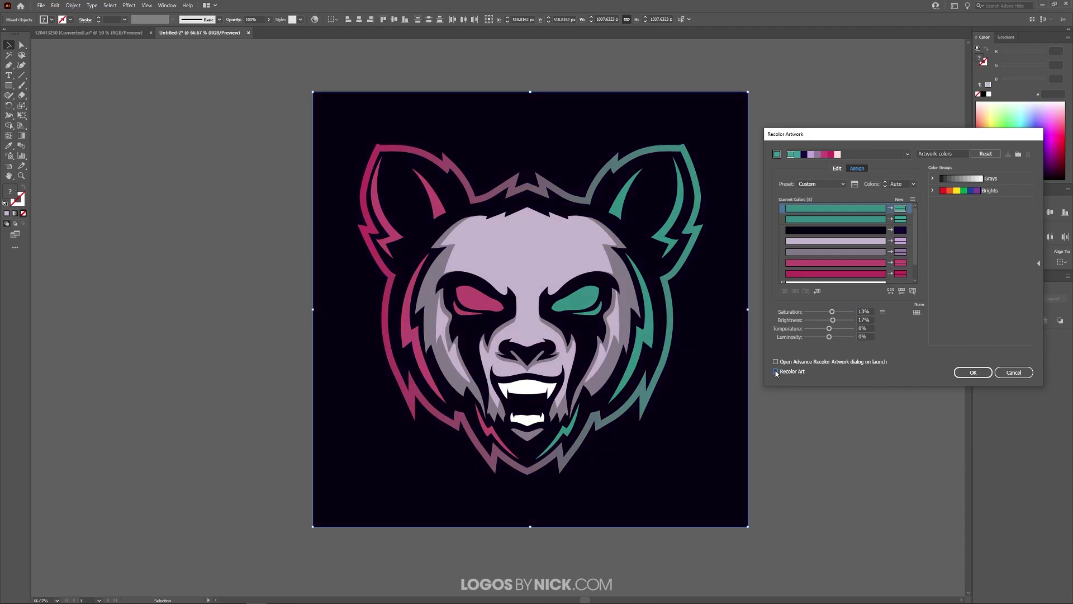
left_click(776, 371)
left_click_drag(833, 320, 835, 323)
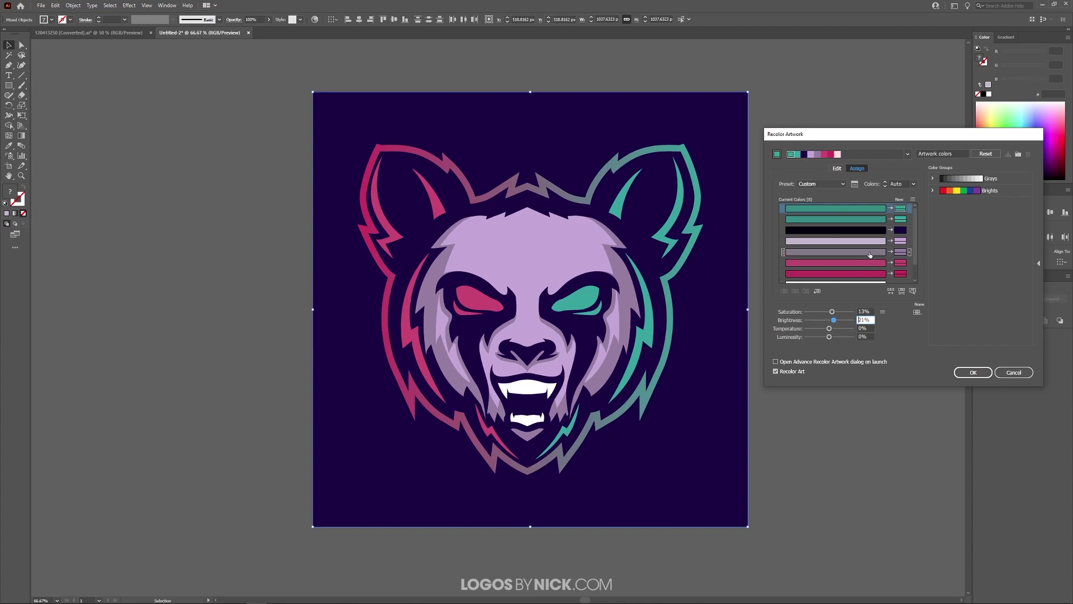
scroll(883, 251, "down", 2)
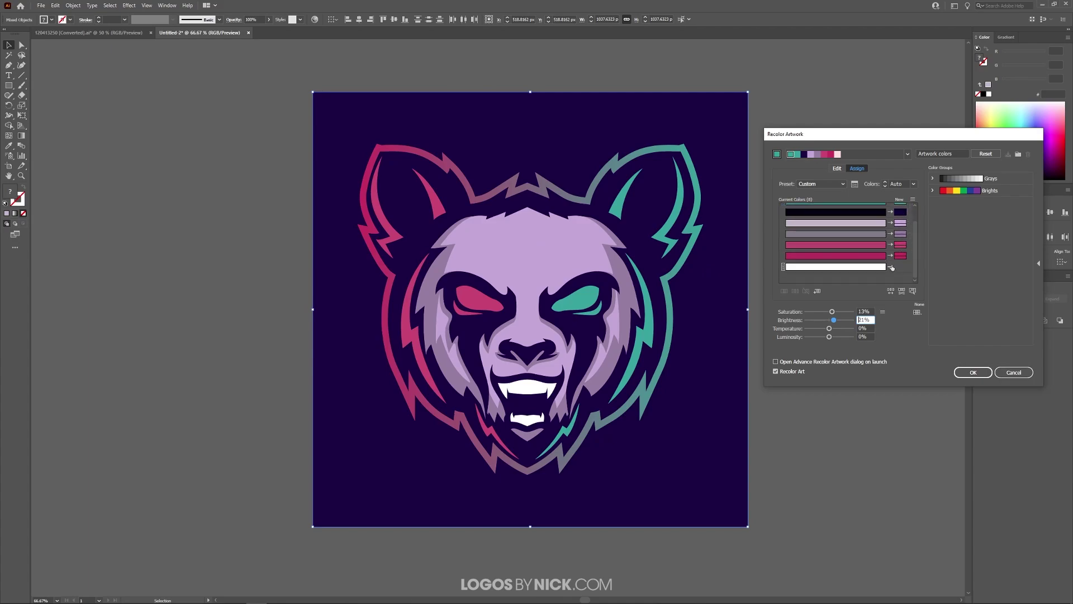
scroll(883, 252, "up", 2)
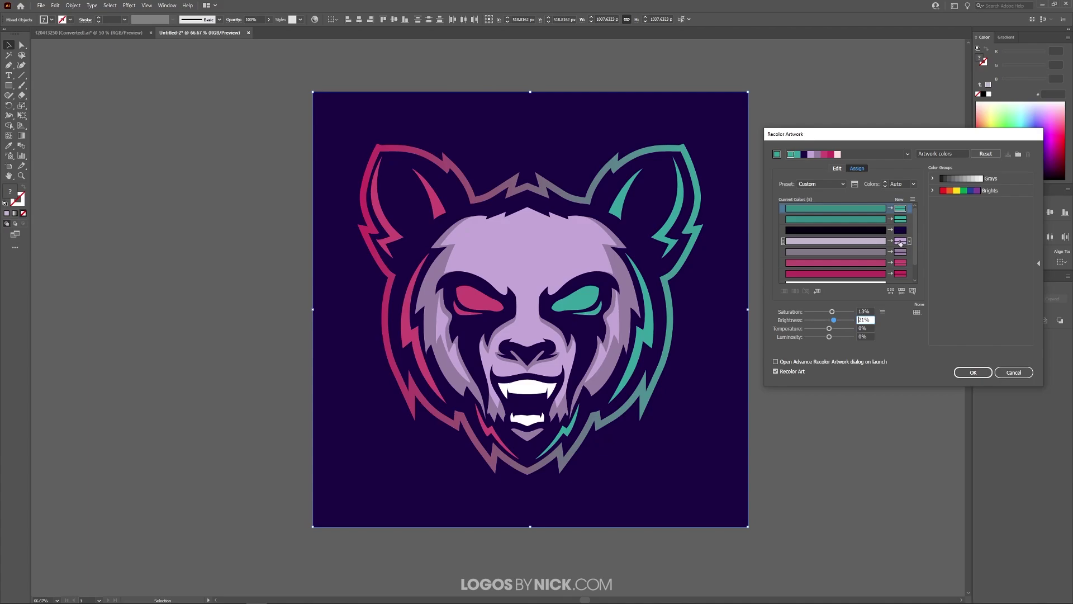
- Replace the face's lavender with a paler lavender
double_click(902, 242)
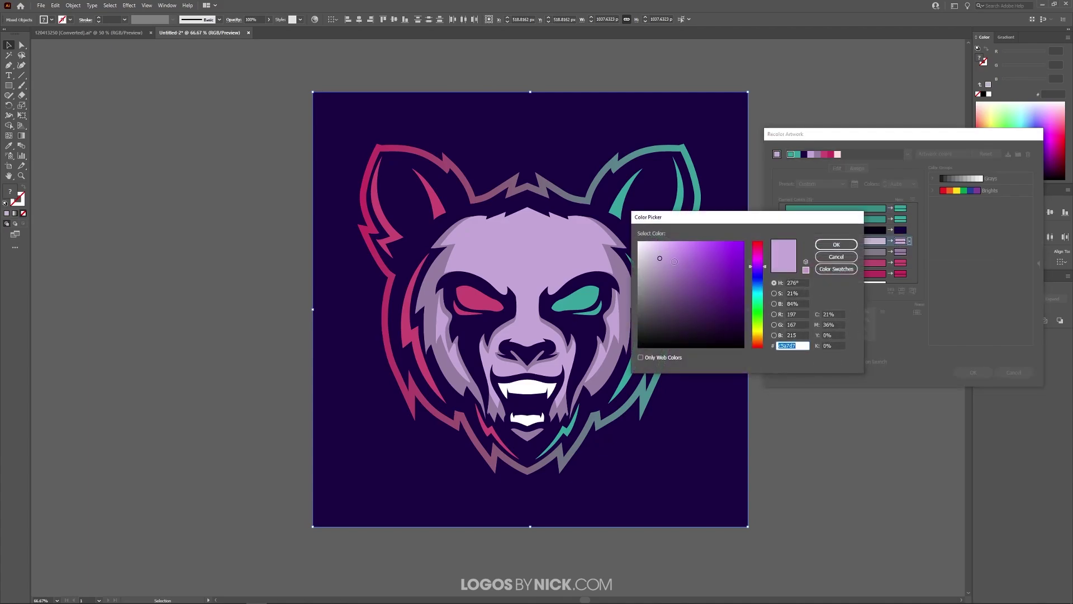
left_click_drag(661, 258, 653, 243)
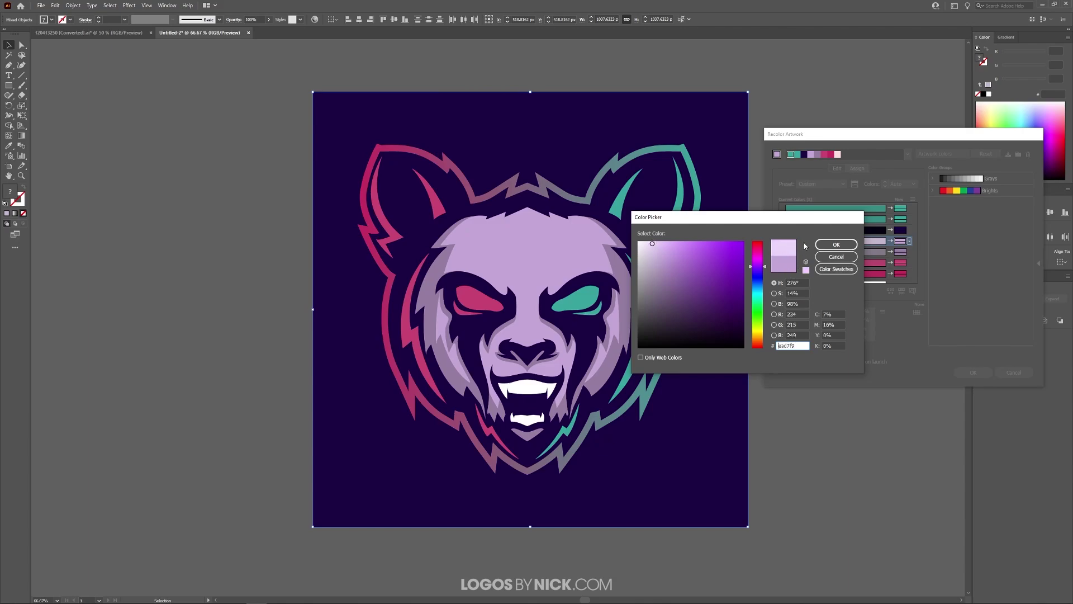
left_click(823, 249)
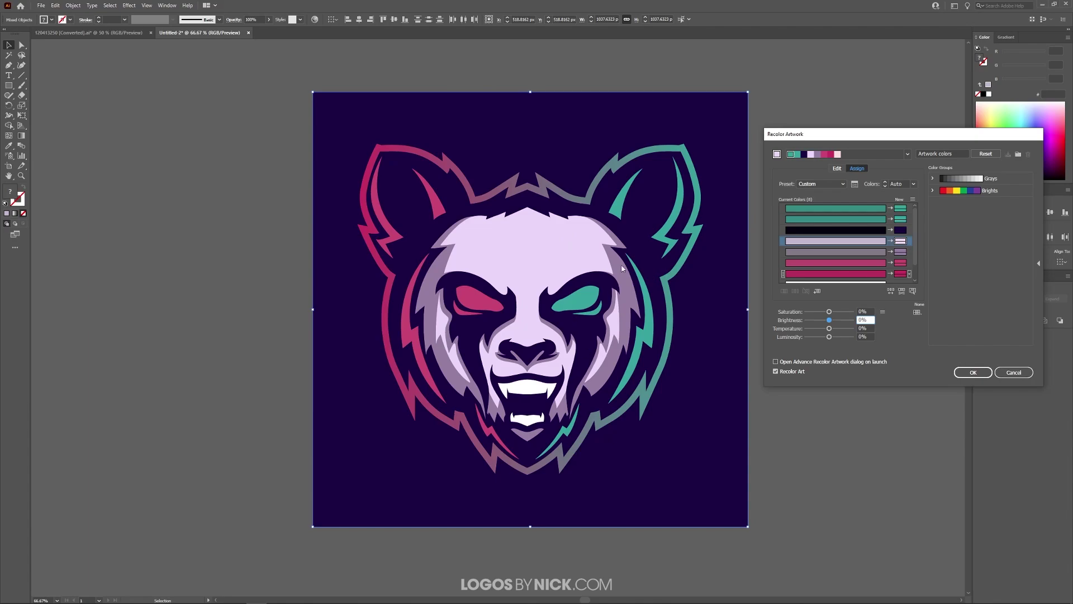
- Lighten the greyish-purple shading to light lavender #c7add8
double_click(900, 251)
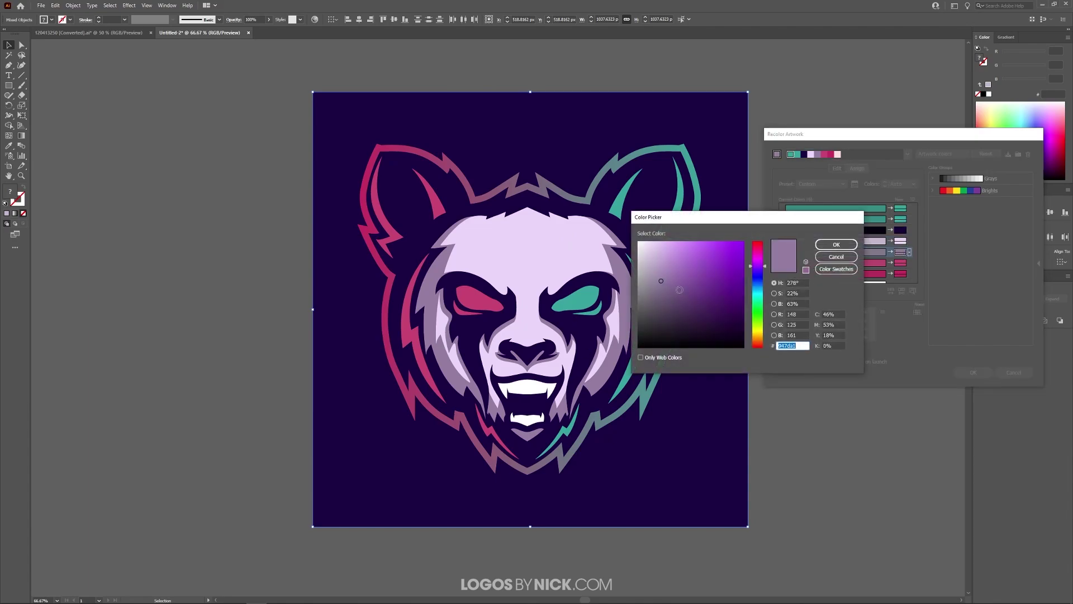
mouse_move(662, 282)
left_mouse_down()
mouse_move(665, 260)
mouse_move(657, 262)
left_mouse_up()
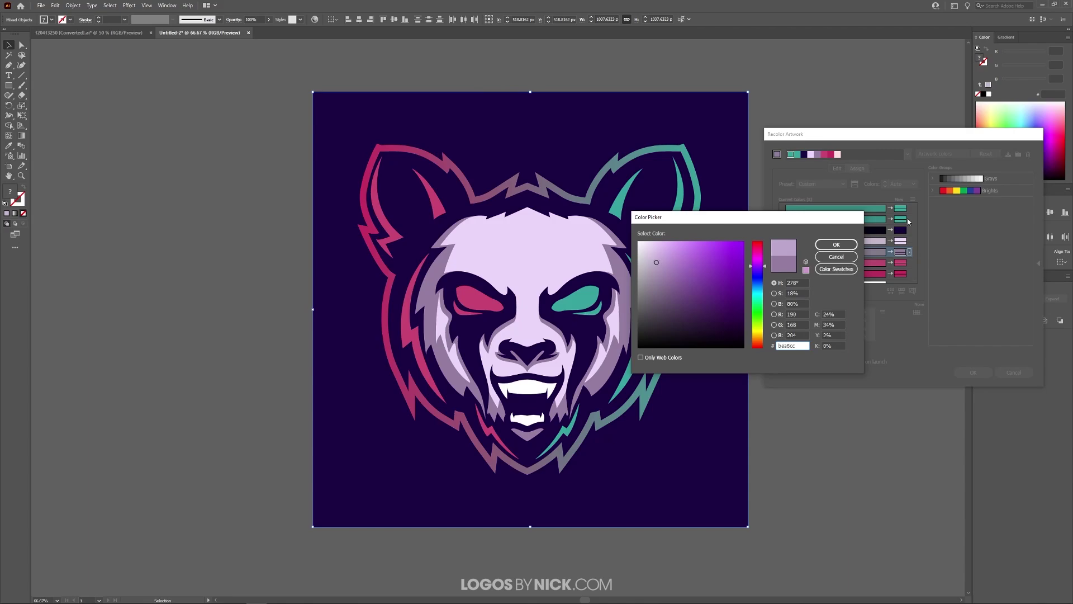
left_click(840, 245)
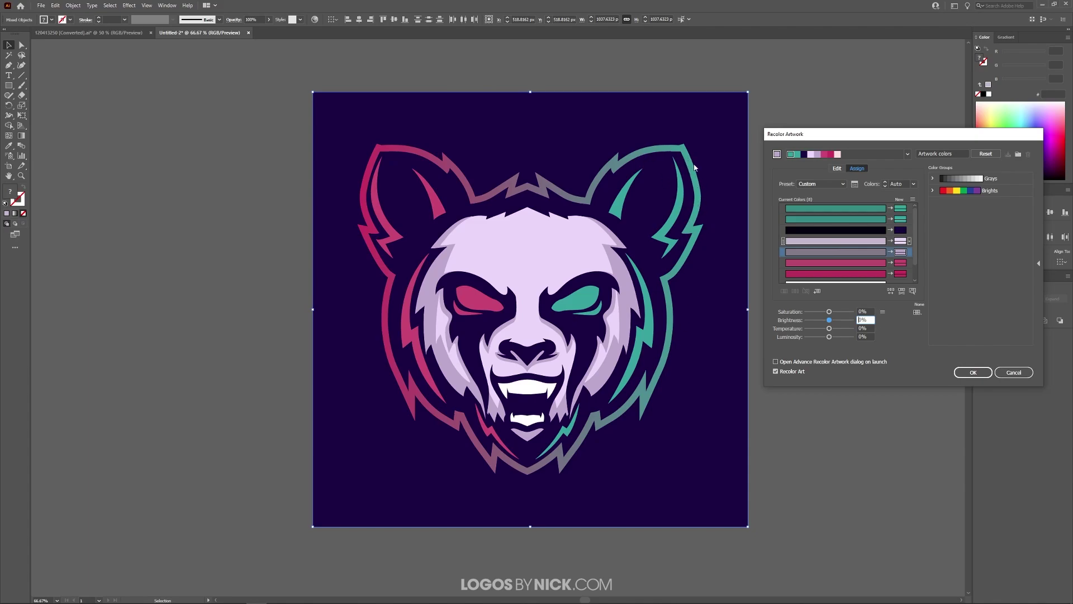
- Change the first teal to blue for the outer outlines
double_click(901, 207)
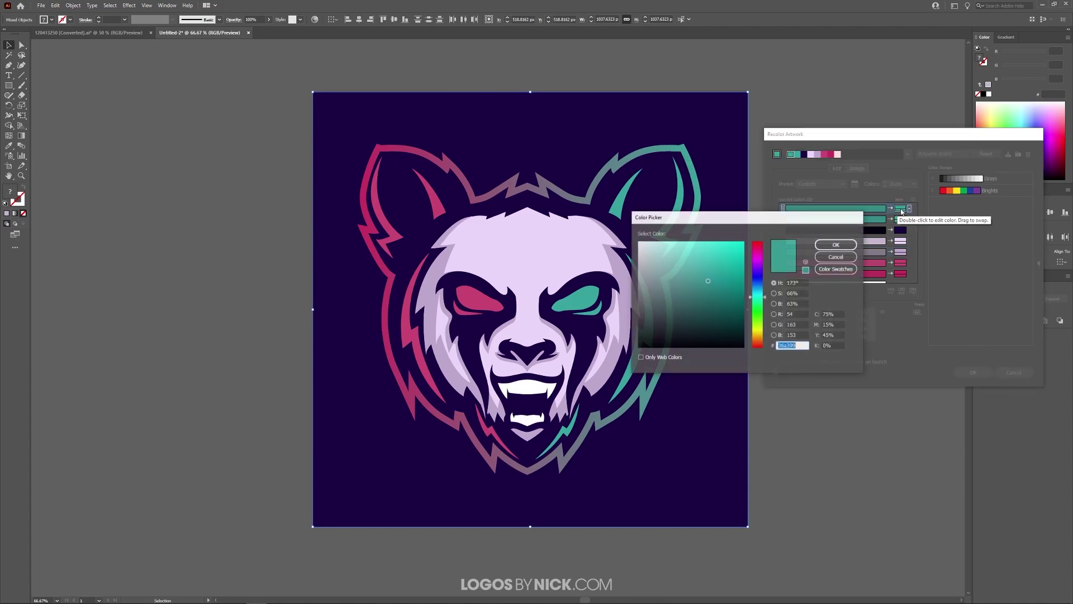
mouse_move(765, 297)
left_mouse_down()
mouse_move(766, 285)
mouse_move(713, 254)
left_mouse_up()
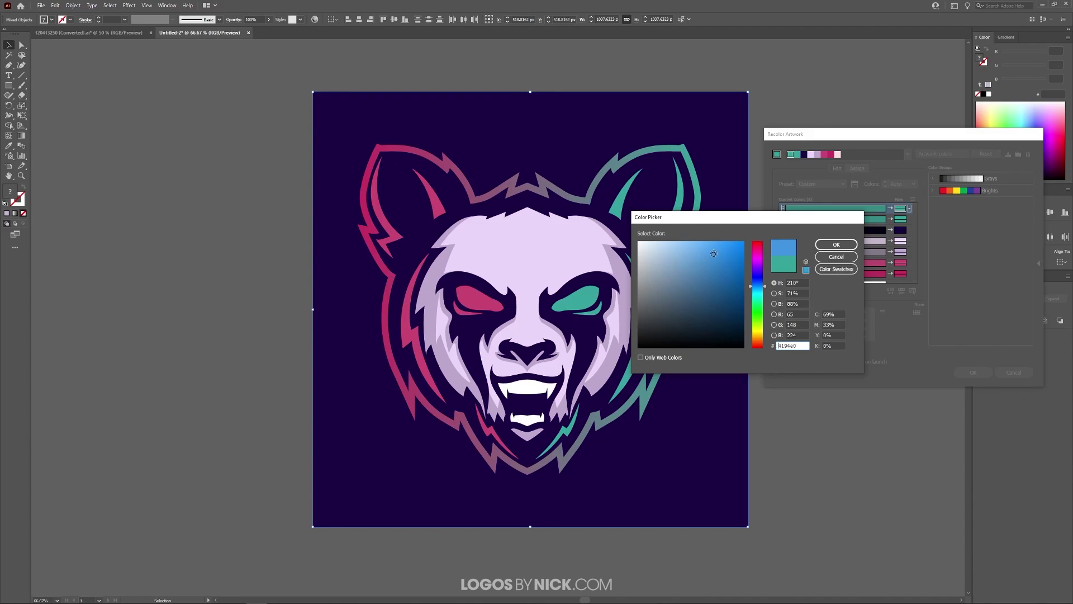
left_click(836, 244)
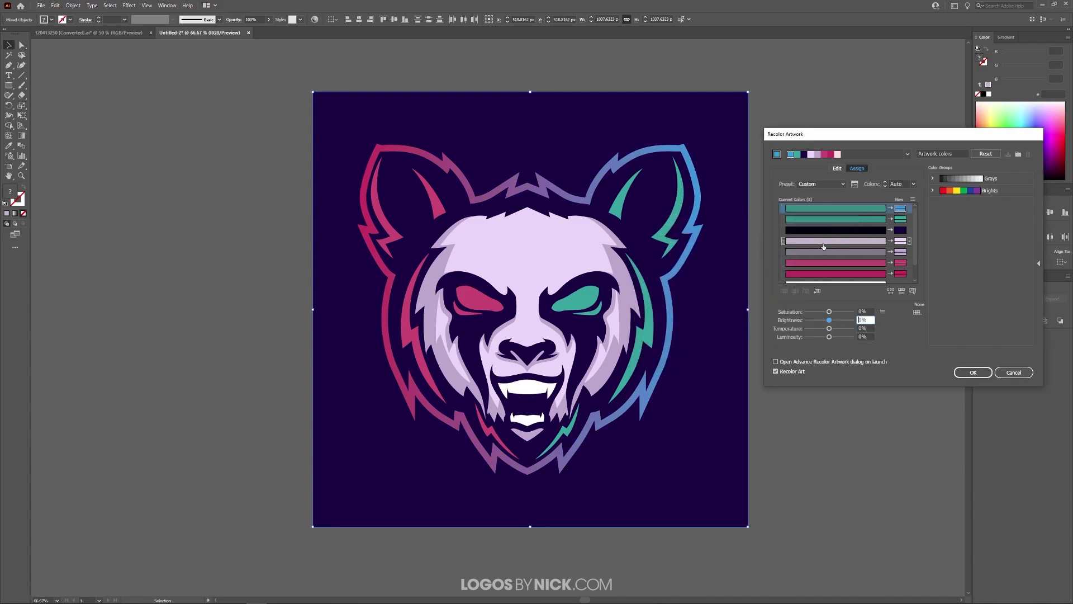
- Change the second teal to cyan #29c0ef for the eyes and stripes
double_click(900, 218)
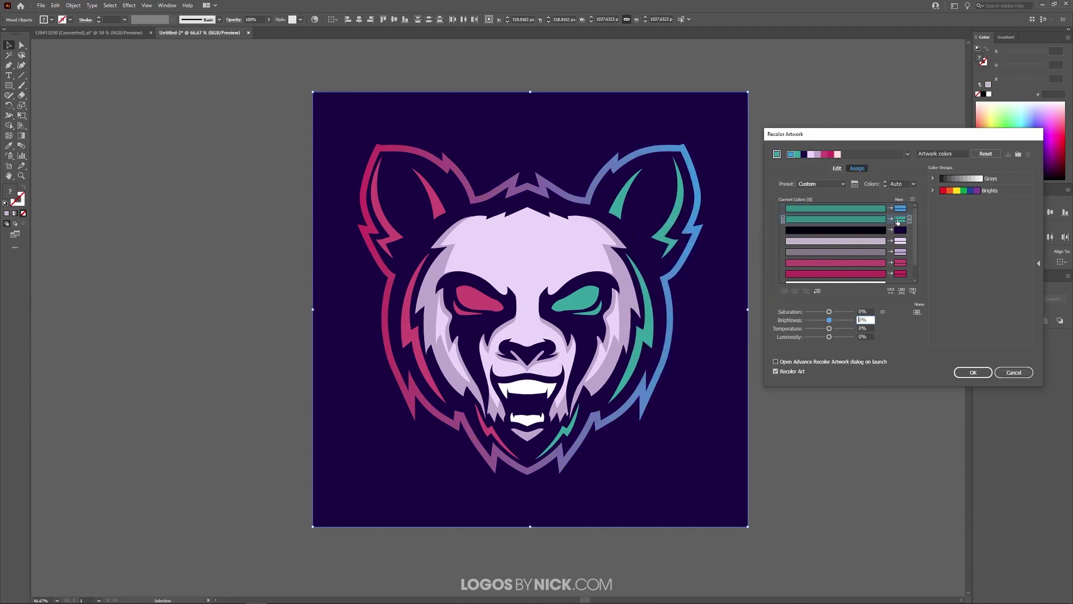
left_click_drag(766, 299, 724, 247)
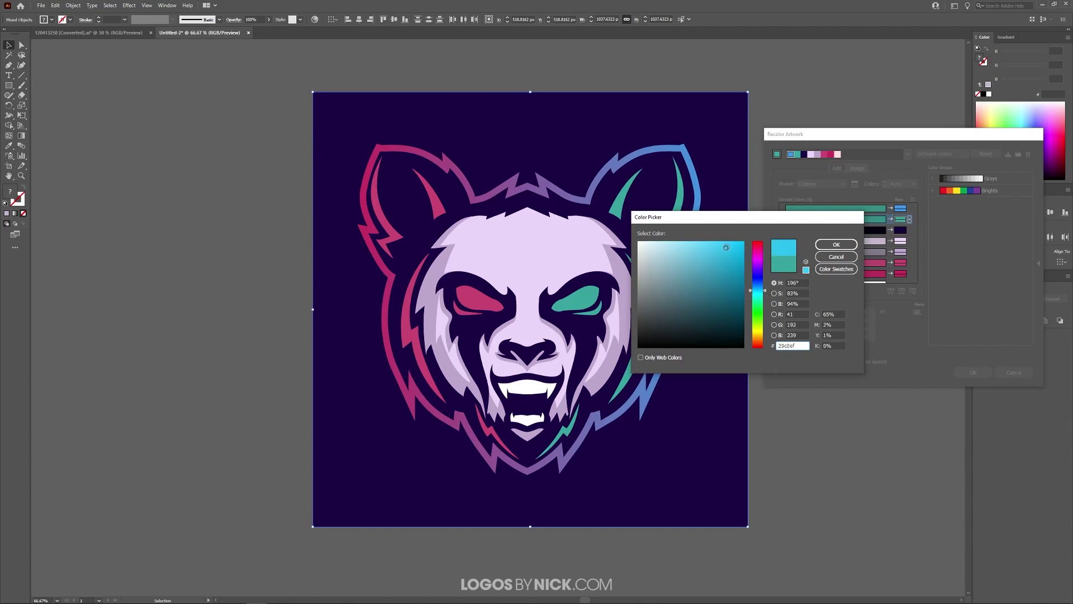
left_click(836, 244)
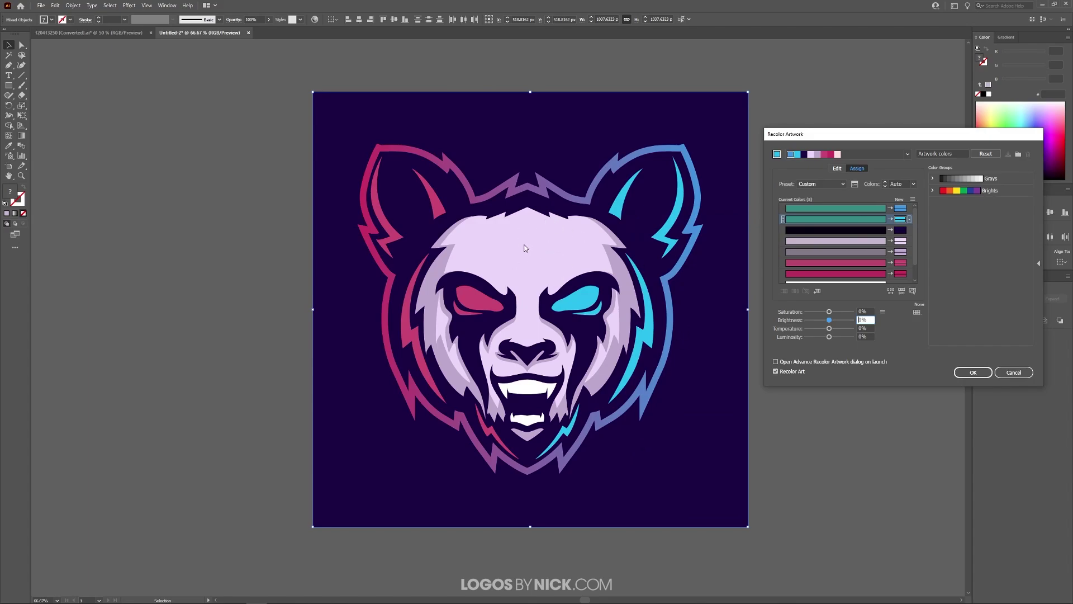
- Lighten the face lavender to near-white #f1e6fc
left_click(880, 243)
double_click(900, 241)
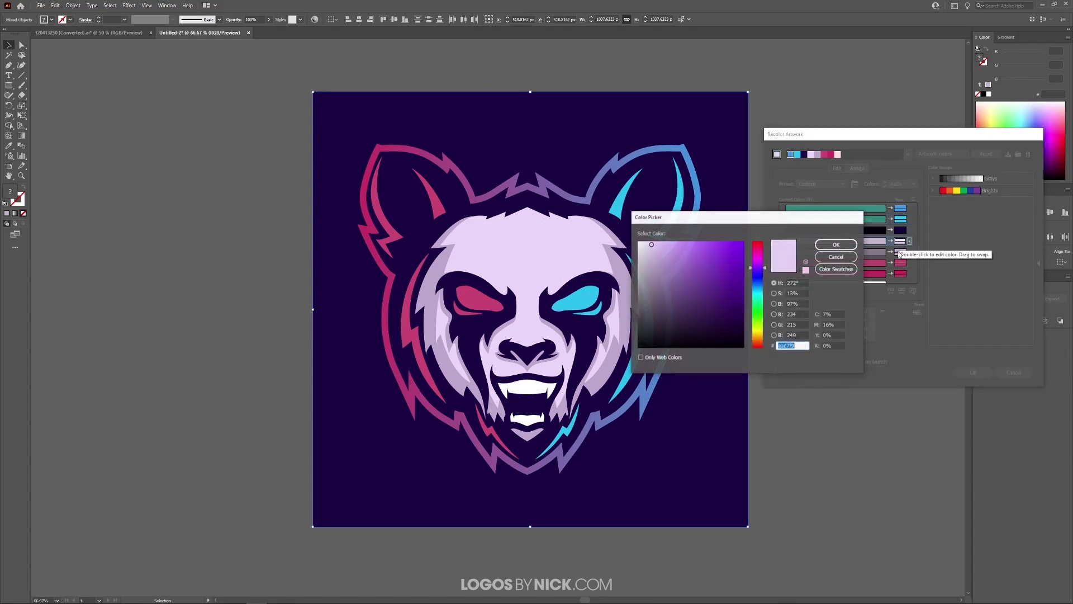
left_click_drag(652, 245, 648, 241)
left_click(842, 242)
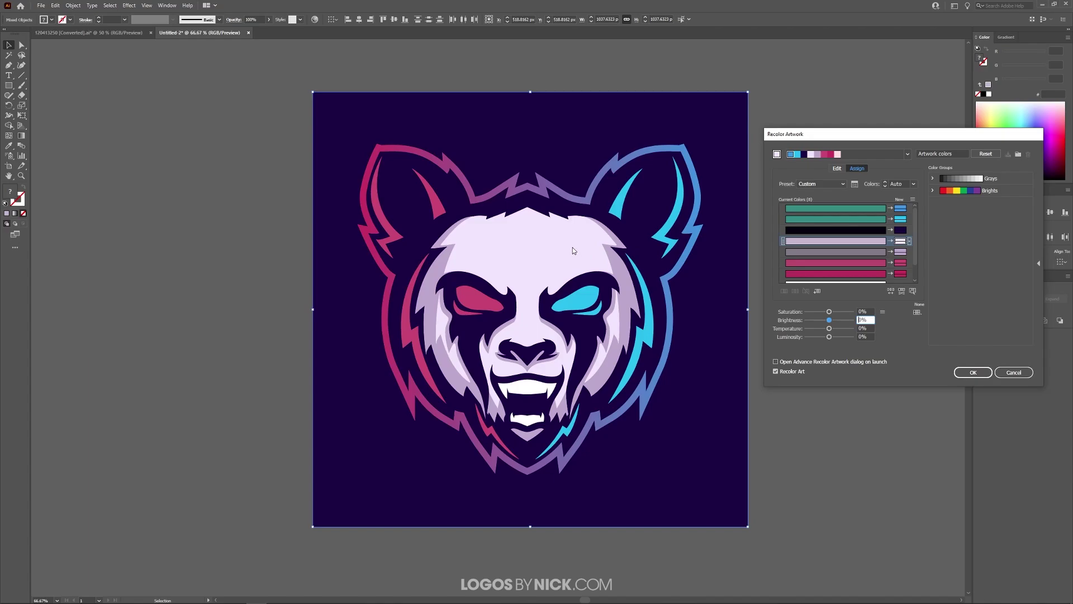
- Compare against the original colours, then apply the recolour and deselect the artwork
left_click(776, 371)
left_click(776, 371)
left_click(775, 371)
left_click(775, 372)
left_click(776, 372)
left_click(776, 371)
left_click(776, 372)
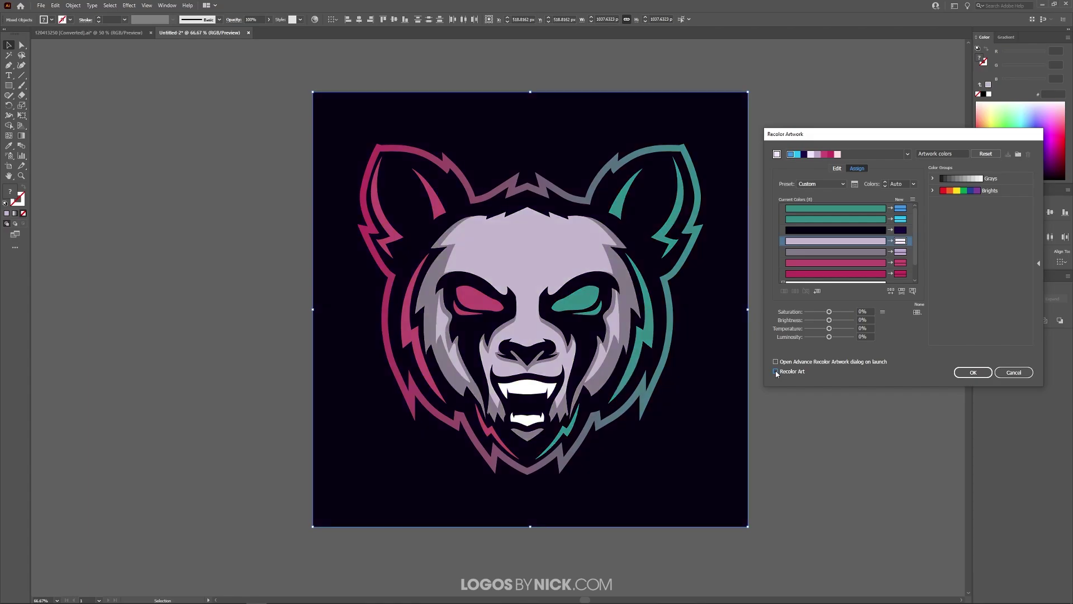
left_click(776, 371)
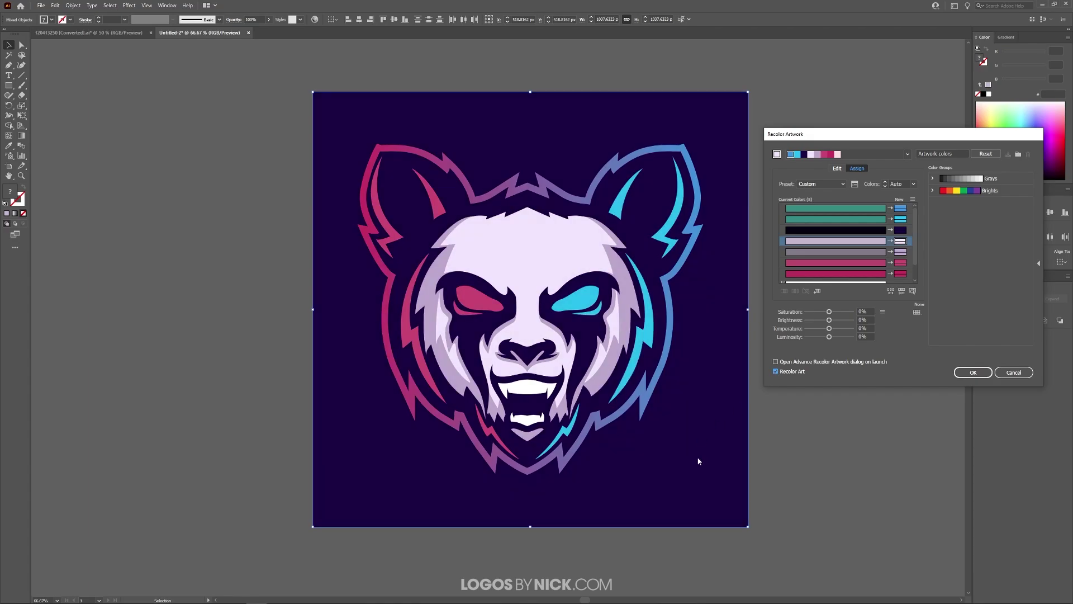
left_click(973, 372)
left_click(824, 278)
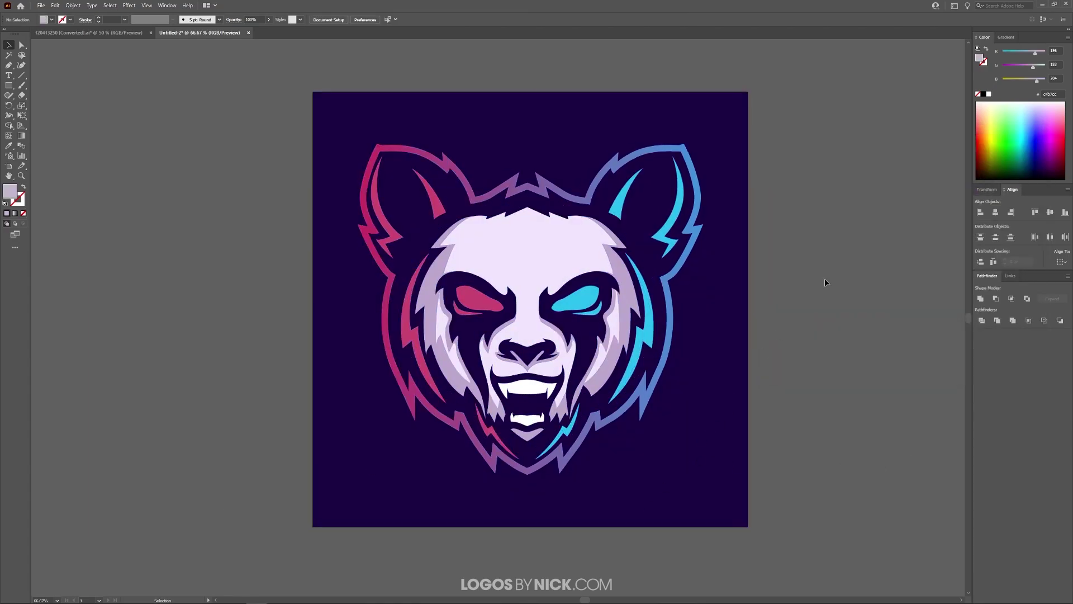
left_click(533, 231)
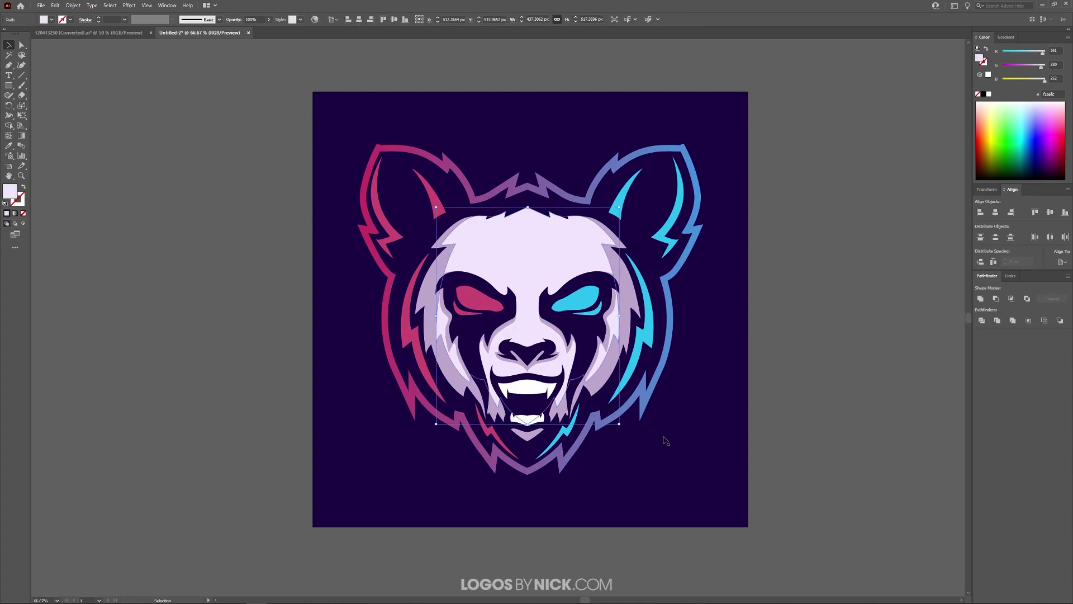
left_click(842, 239)
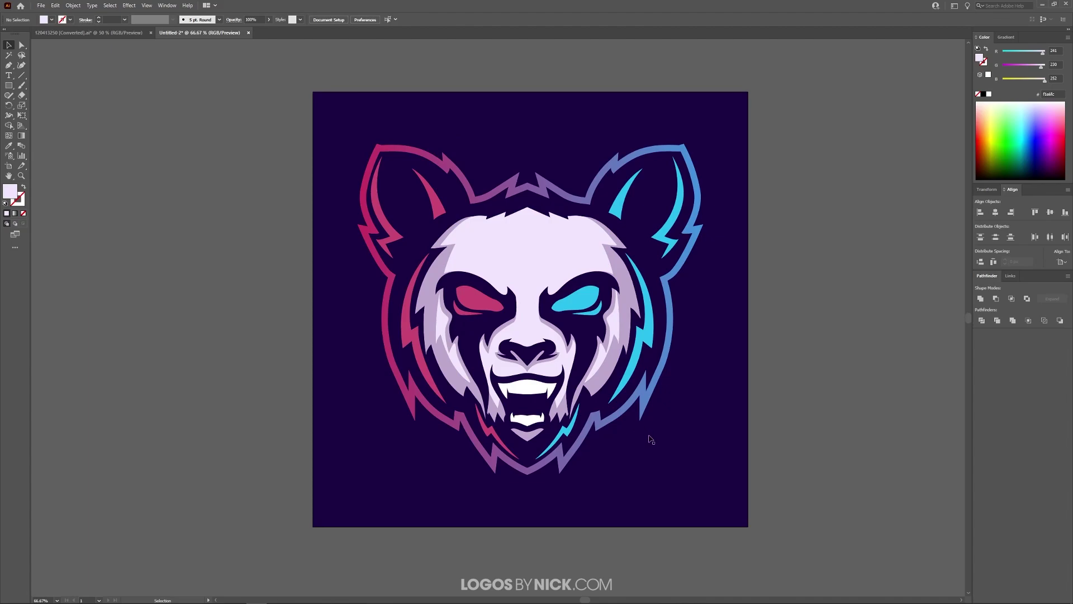